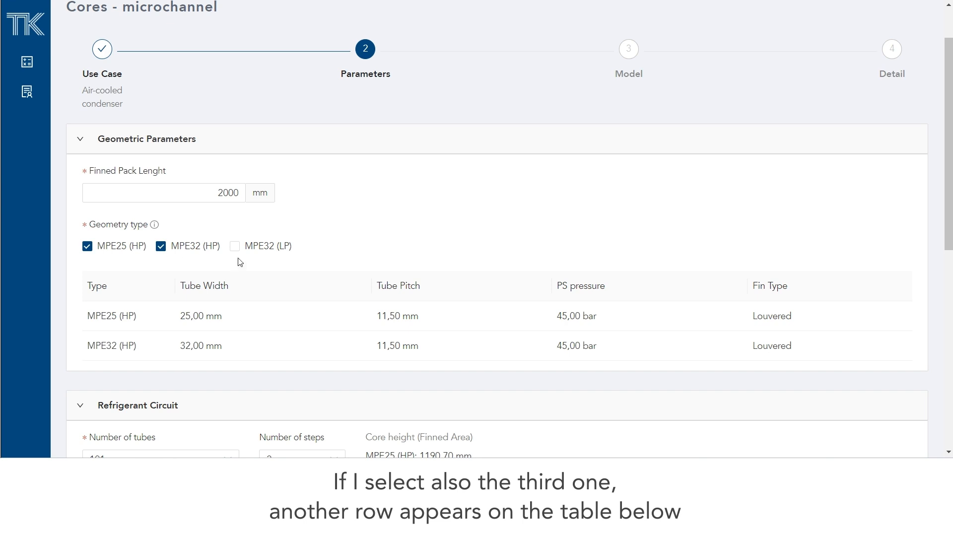
# Check which refrigerant types and numbers of tubes are allowed with all three geometry types selected.
pyautogui.scroll(-1, 393, 195)
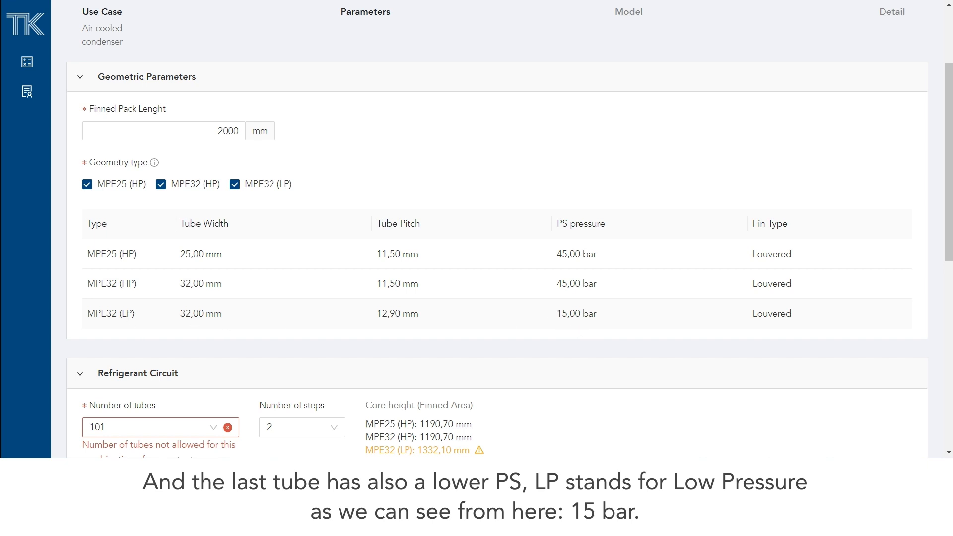
pyautogui.moveTo(156, 165)
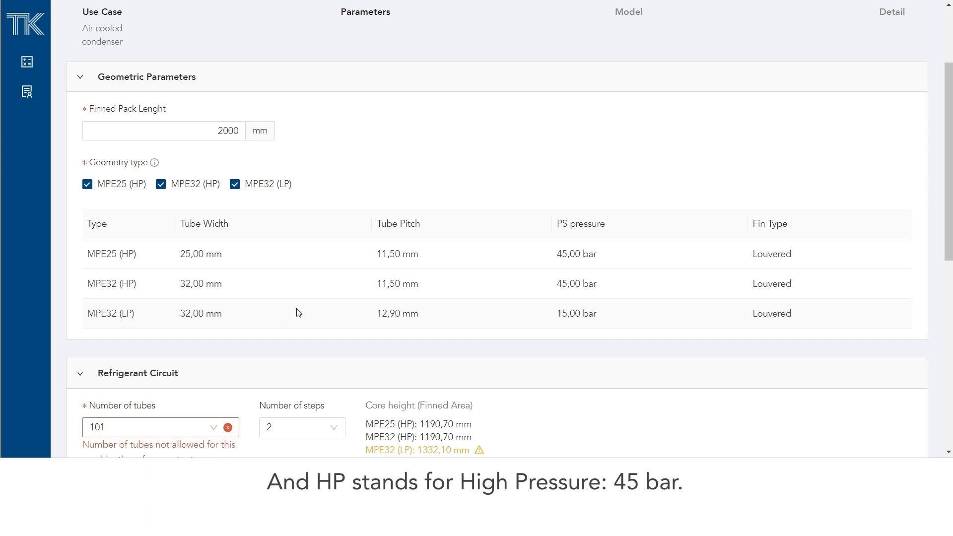
pyautogui.scroll(-2, 308, 266)
pyautogui.scroll(-2, 308, 267)
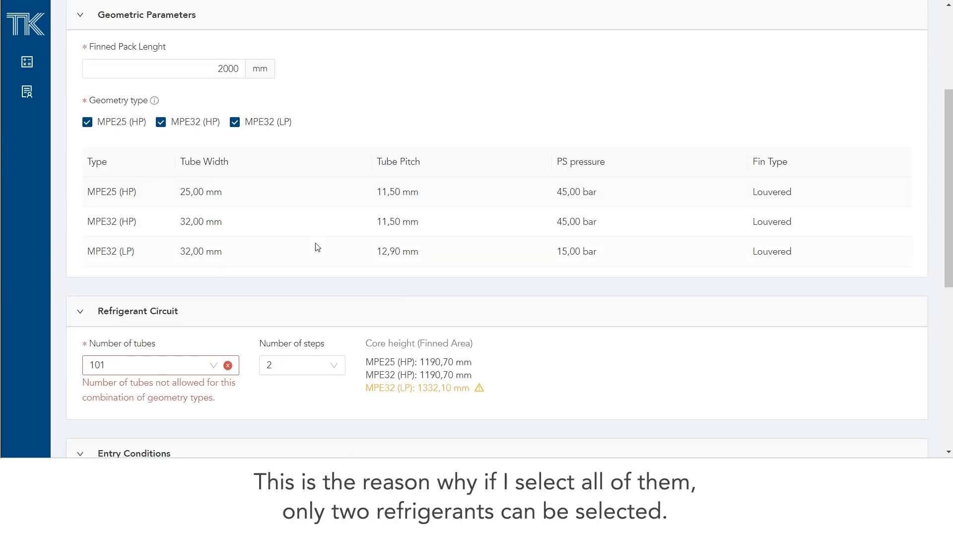
pyautogui.scroll(-4, 331, 156)
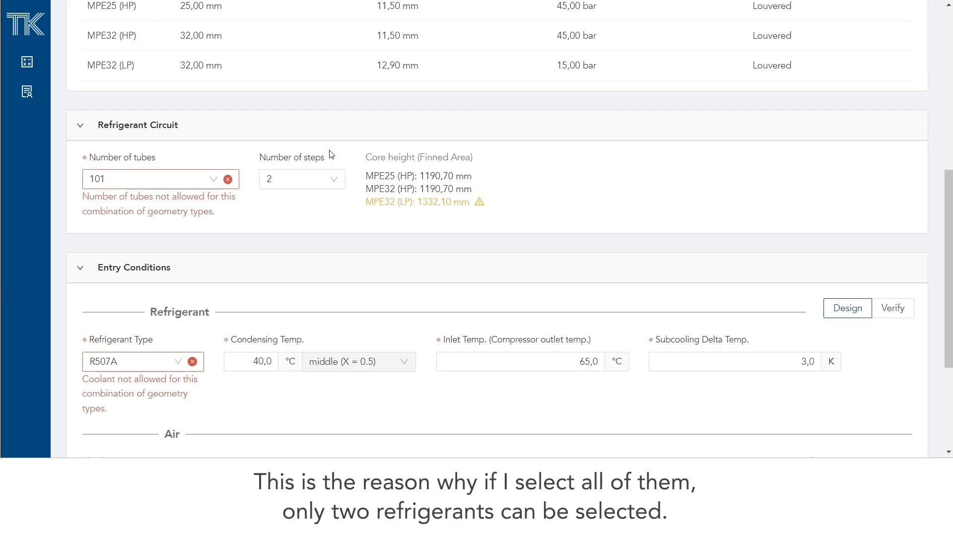
pyautogui.click(91, 361)
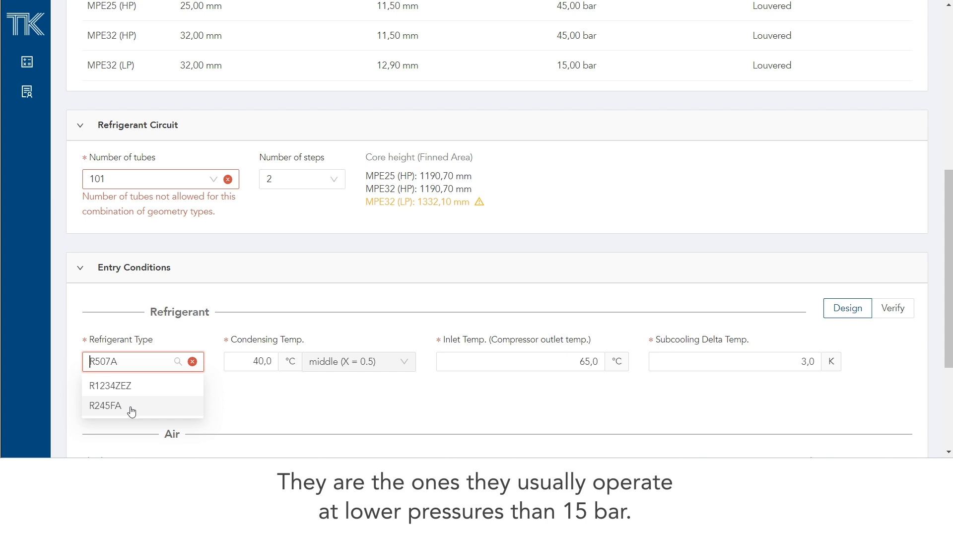
pyautogui.scroll(2, 140, 396)
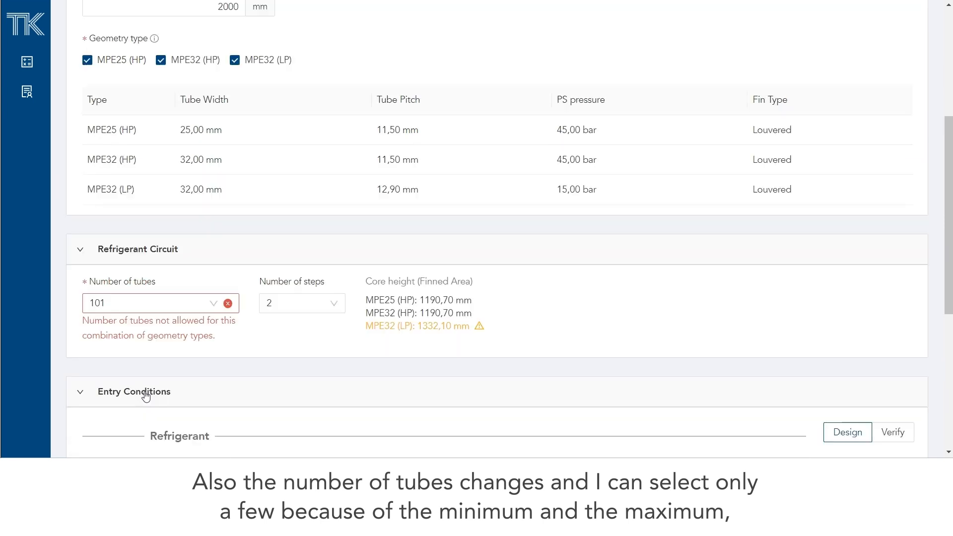
pyautogui.click(203, 305)
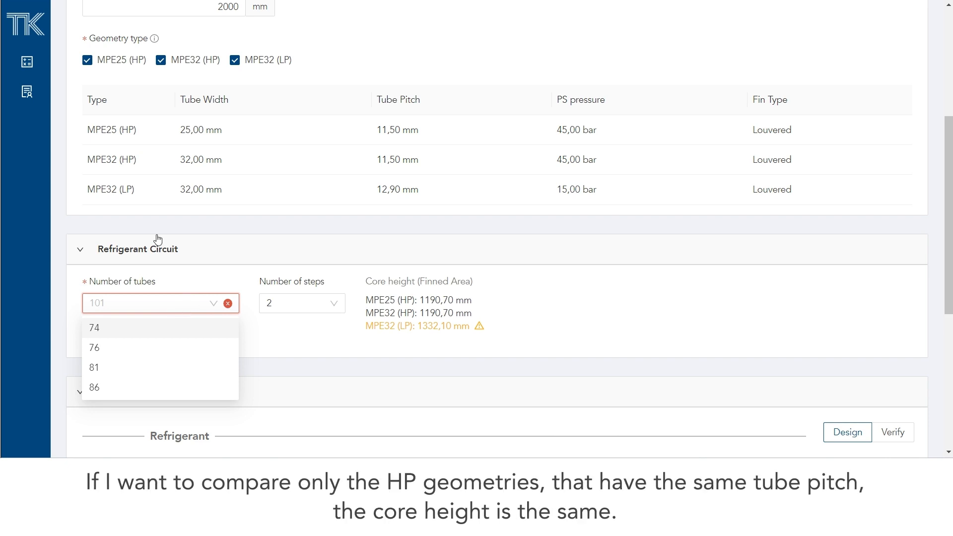
# Limit the geometry types to MPE25 (HP) and MPE32 (HP), leaving MPE32 (LP) out of the comparison.
pyautogui.click(161, 62)
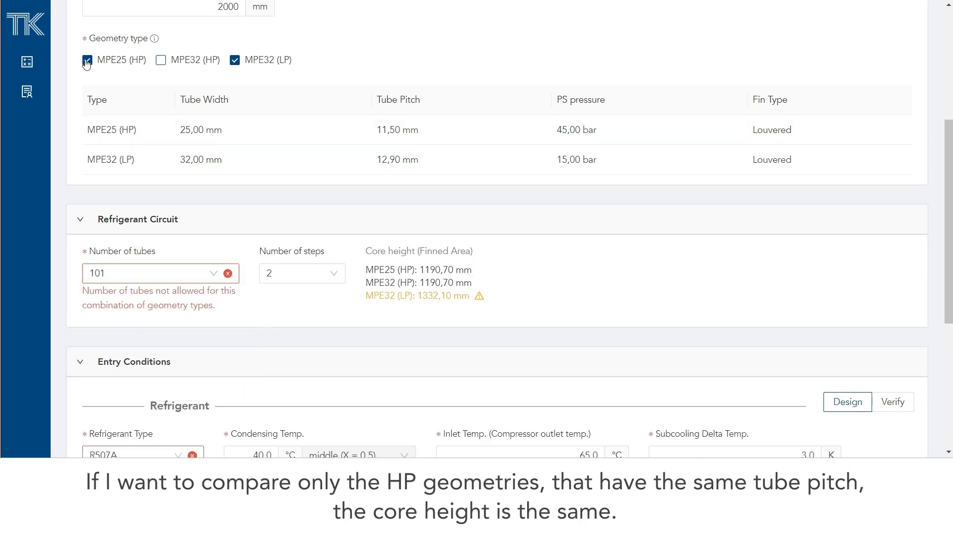
pyautogui.click(162, 61)
pyautogui.click(235, 61)
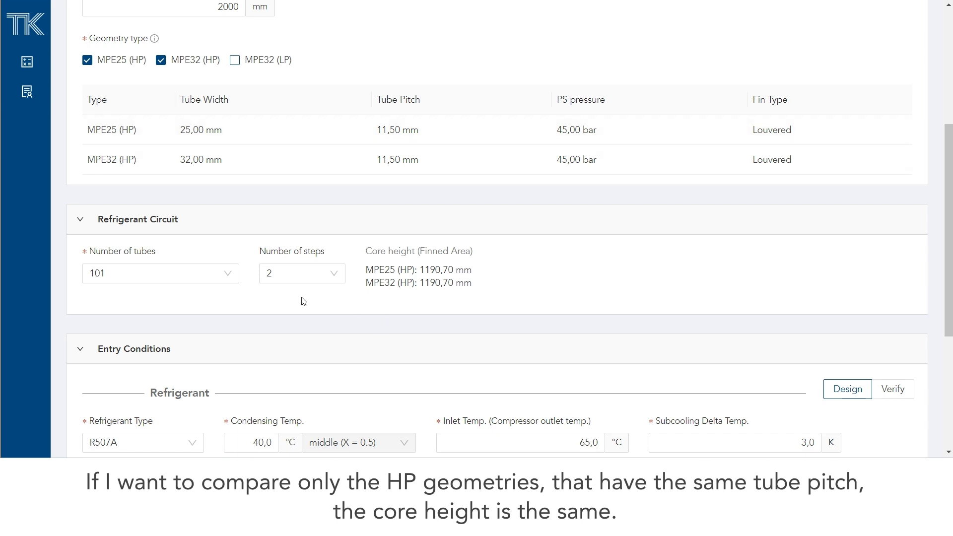
# Set the finned pack length to 2600 mm and the number of steps to 2.
pyautogui.scroll(3, 301, 298)
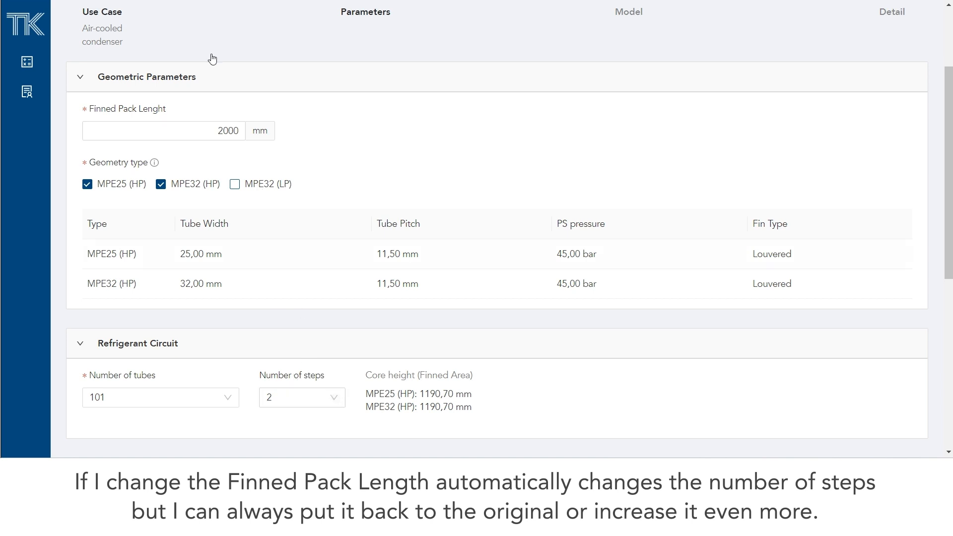
pyautogui.moveTo(222, 130); pyautogui.dragTo(227, 130)
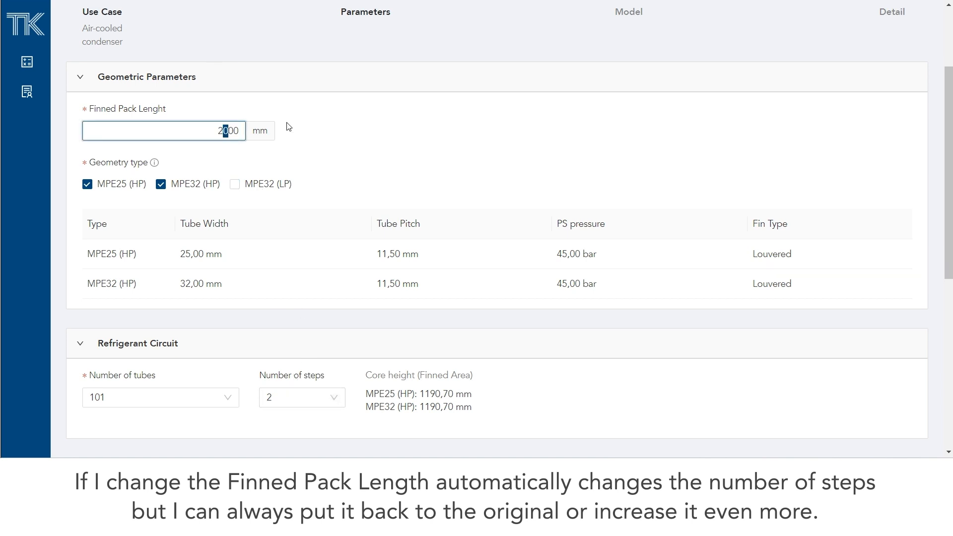
pyautogui.write('6')
pyautogui.click(320, 403)
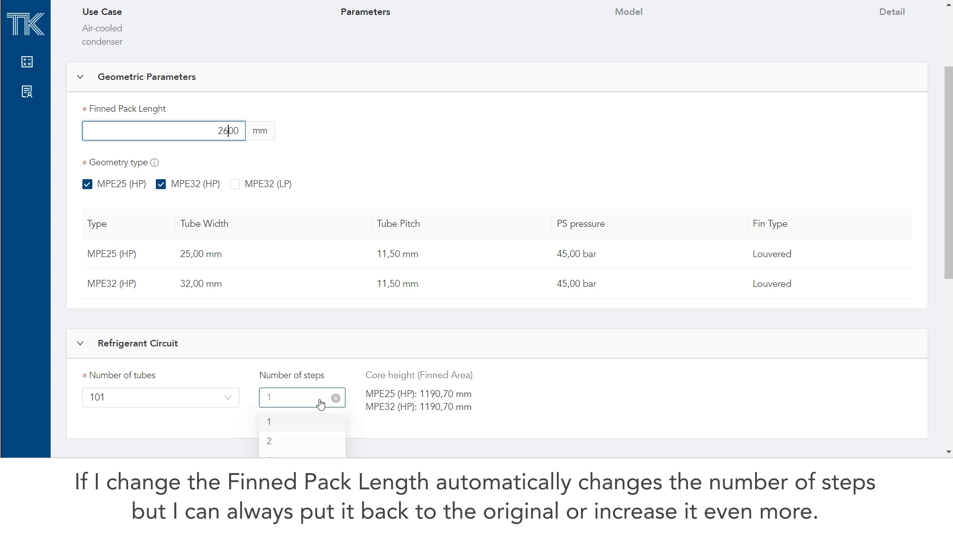
pyautogui.scroll(-1, 326, 351)
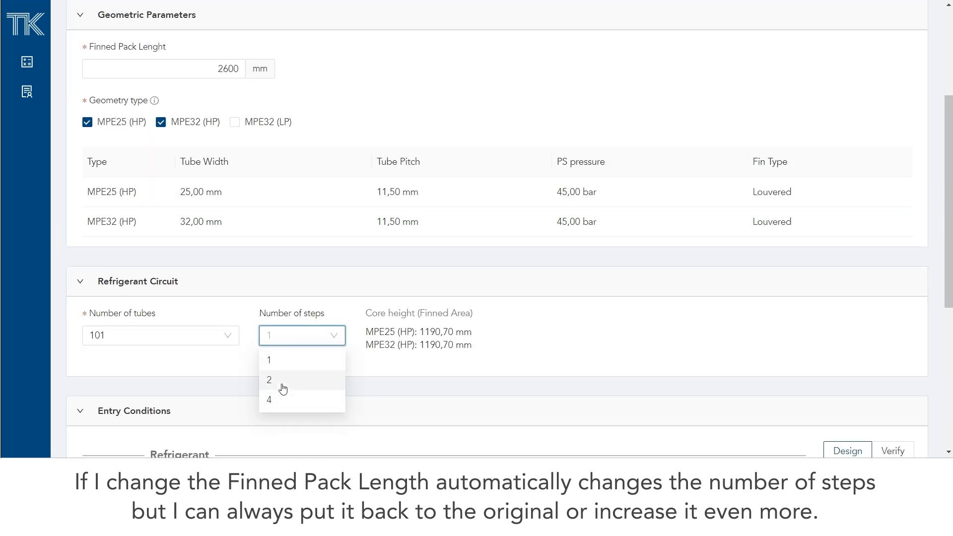
pyautogui.click(281, 382)
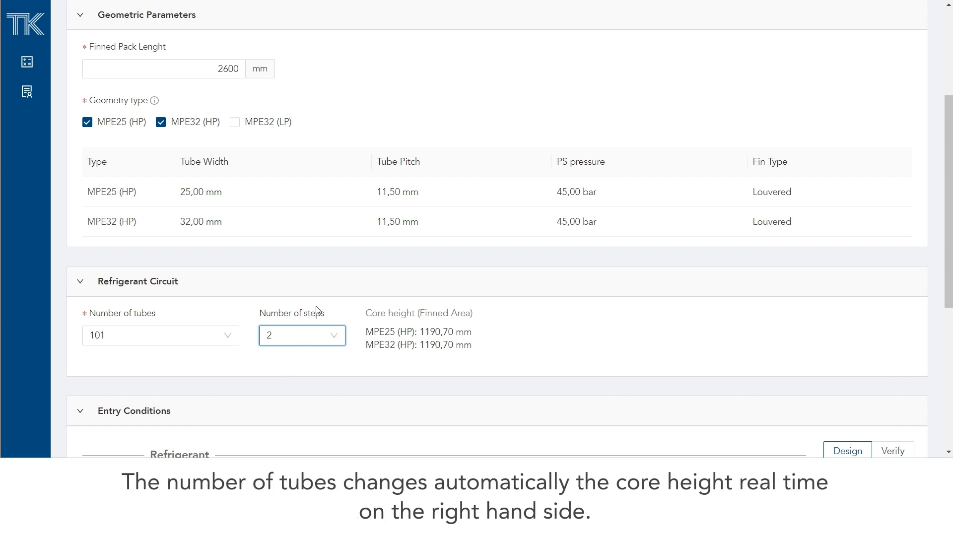
# Set the number of tubes in the refrigerant circuit to 94.
pyautogui.click(218, 337)
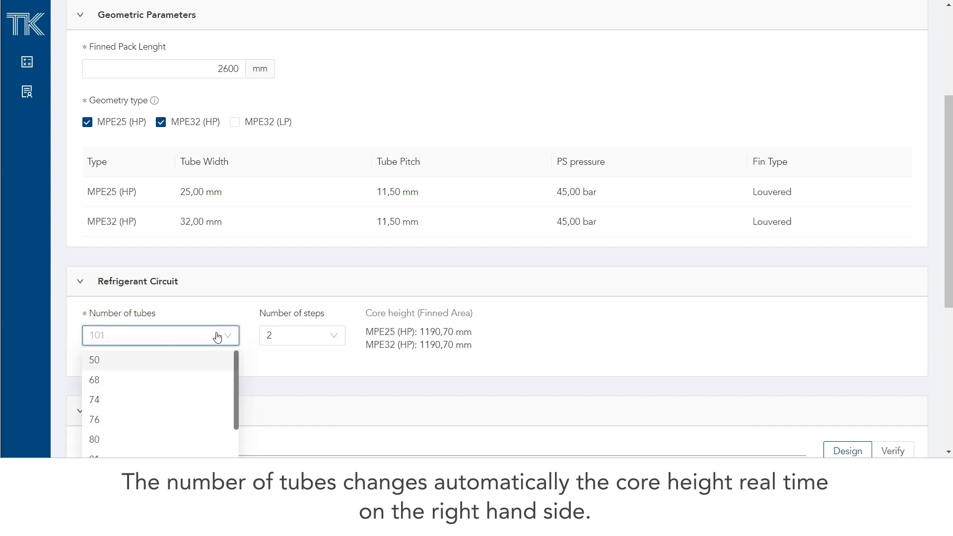
pyautogui.scroll(-3, 215, 334)
pyautogui.scroll(-2, 115, 378)
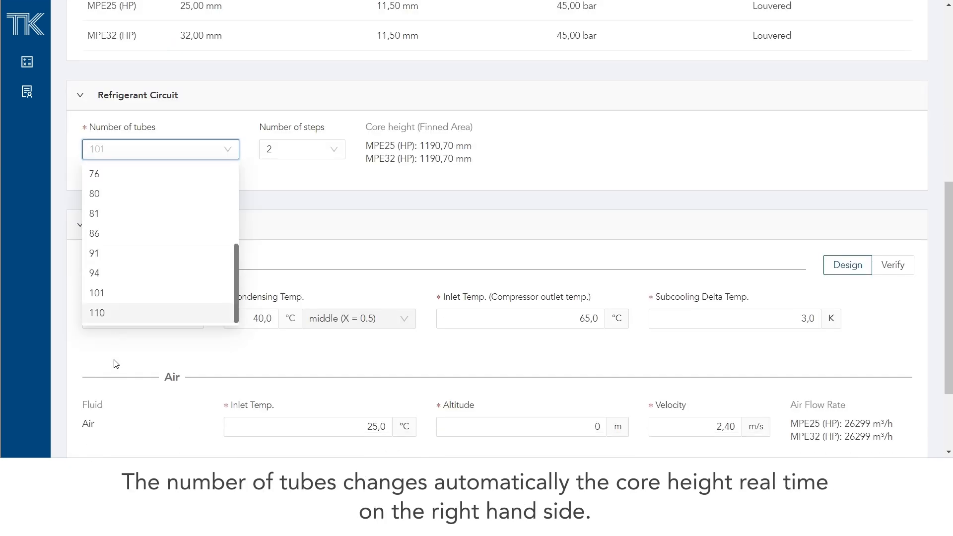
pyautogui.click(118, 272)
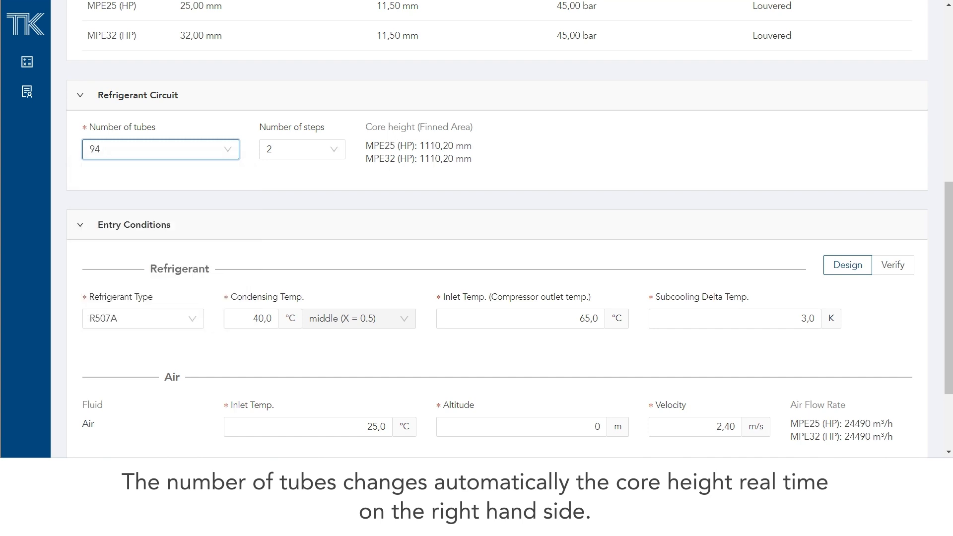
# Set the refrigerant's condensing temperature to 50 °C in the entry conditions.
pyautogui.scroll(-3, 457, 143)
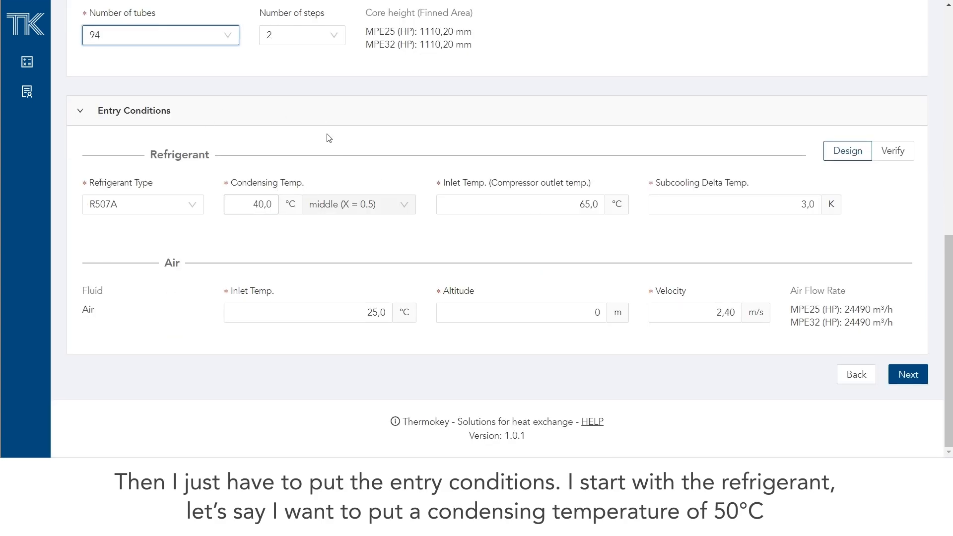
pyautogui.click(255, 204)
pyautogui.moveTo(254, 204); pyautogui.dragTo(258, 204)
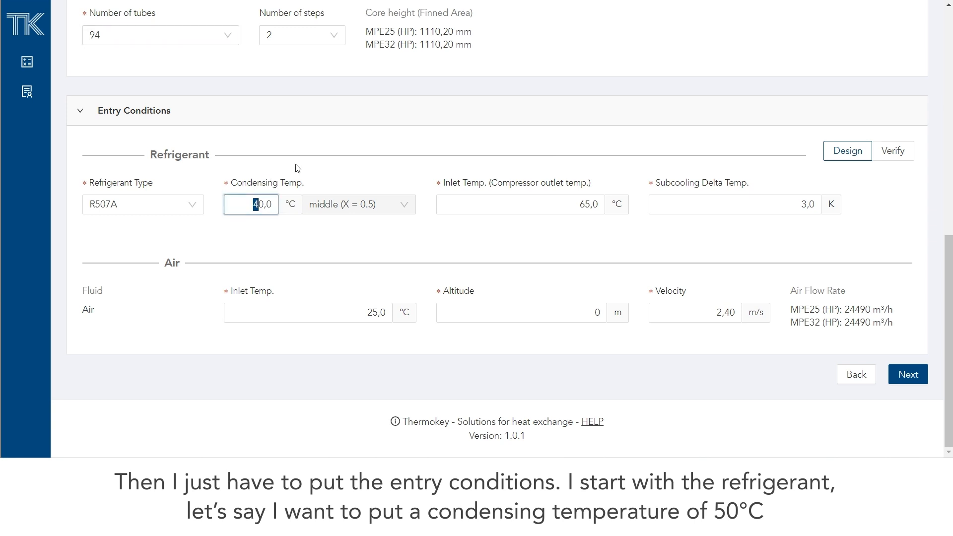
pyautogui.click(347, 168)
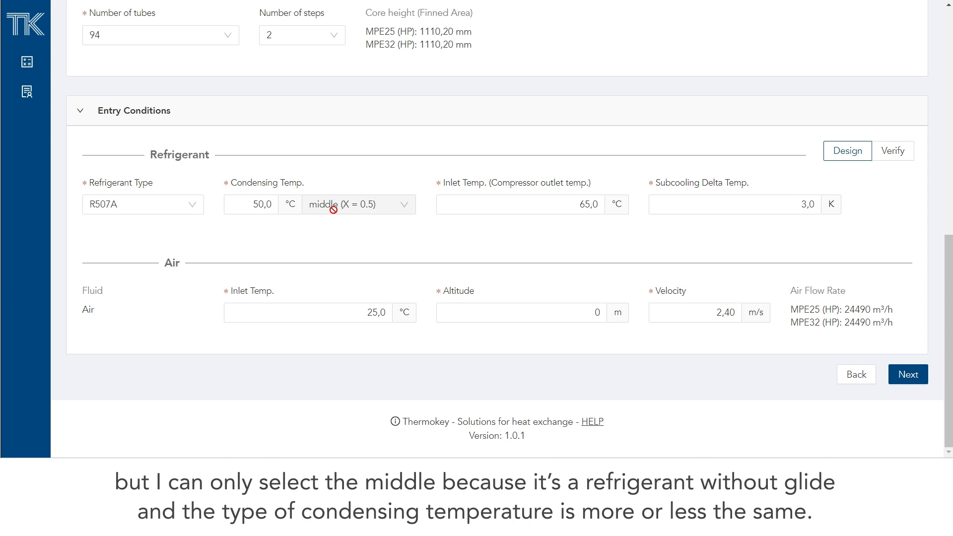
# Change the refrigerant type to R402A and view the available reference points for the condensing temperature.
pyautogui.click(187, 205)
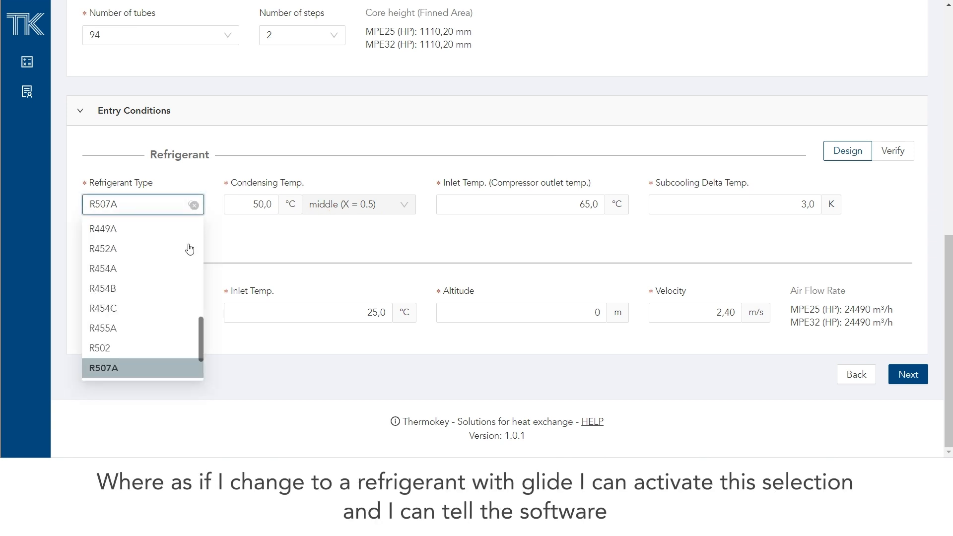
pyautogui.scroll(5, 162, 308)
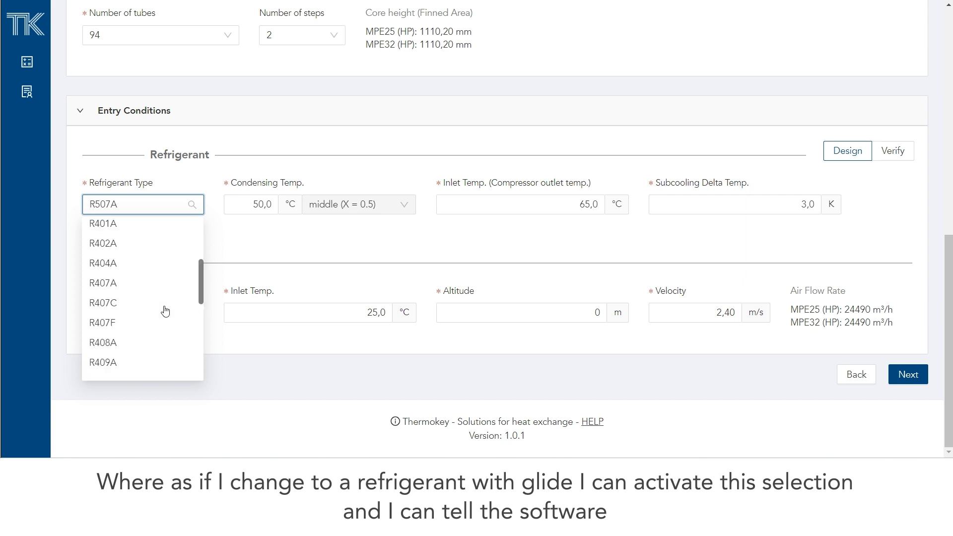
pyautogui.click(114, 244)
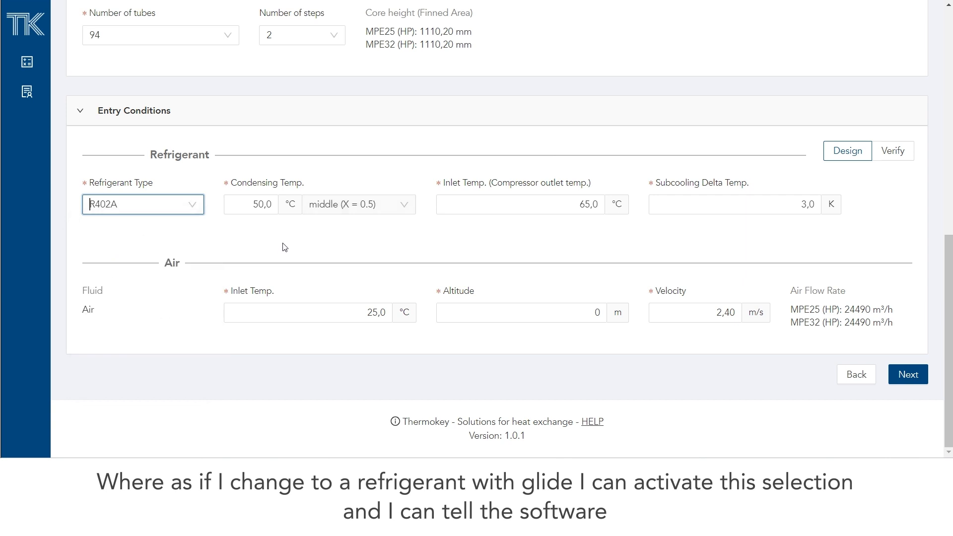
pyautogui.click(408, 205)
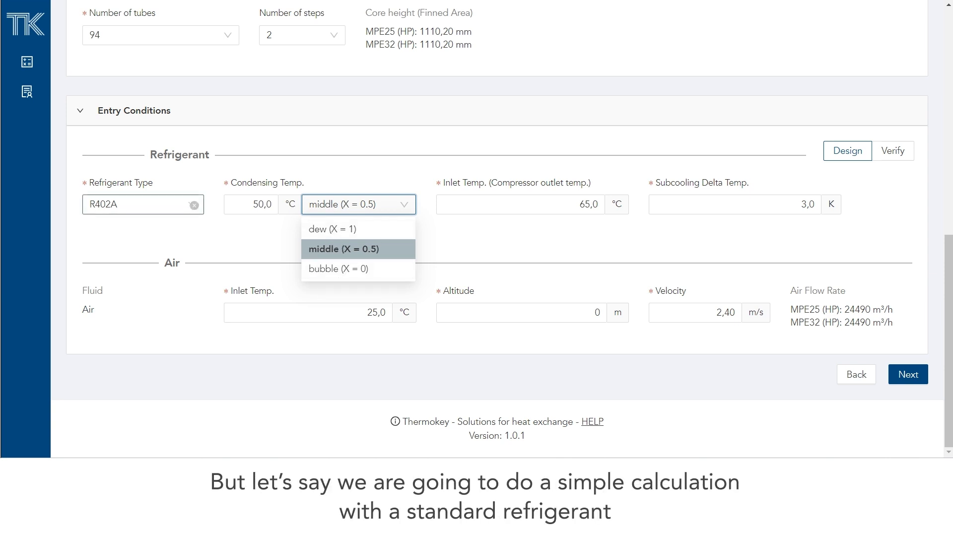
# Set the refrigerant type to R410A and its inlet temperature (compressor outlet) to 75 °C.
pyautogui.click(90, 204)
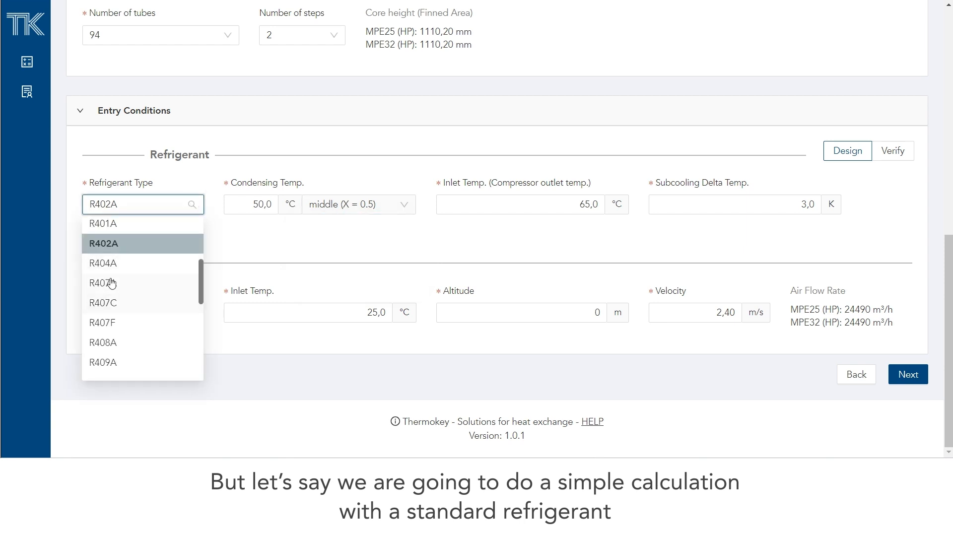
pyautogui.scroll(-2, 106, 333)
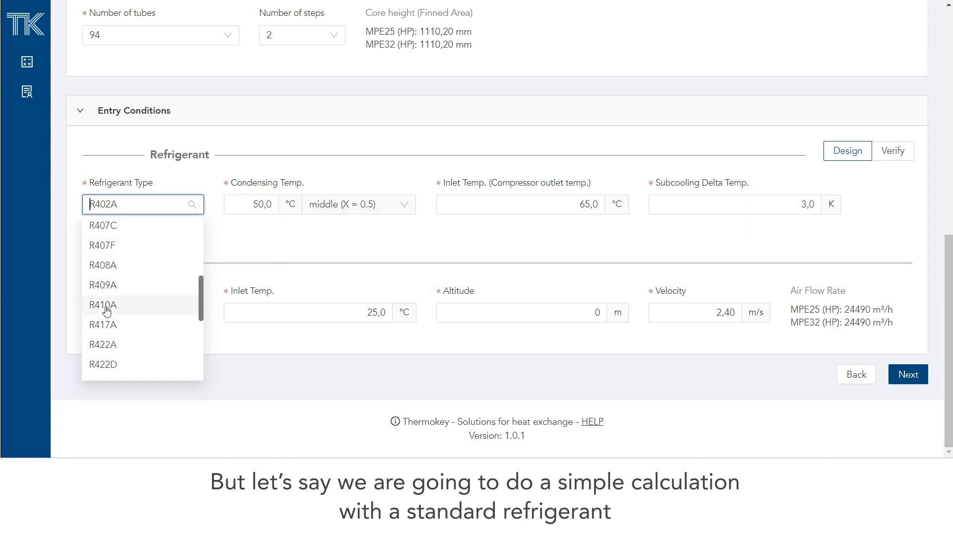
pyautogui.click(107, 305)
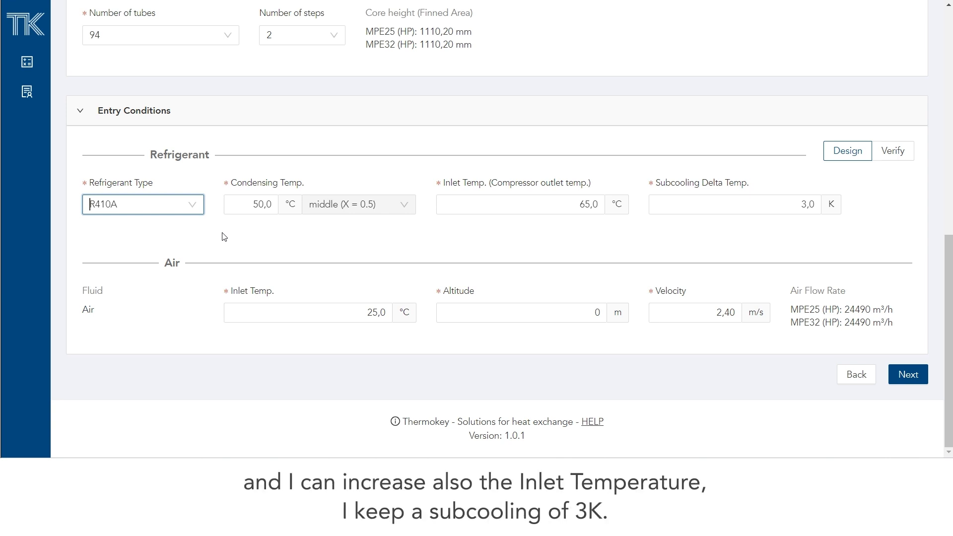
pyautogui.moveTo(579, 204); pyautogui.dragTo(585, 205)
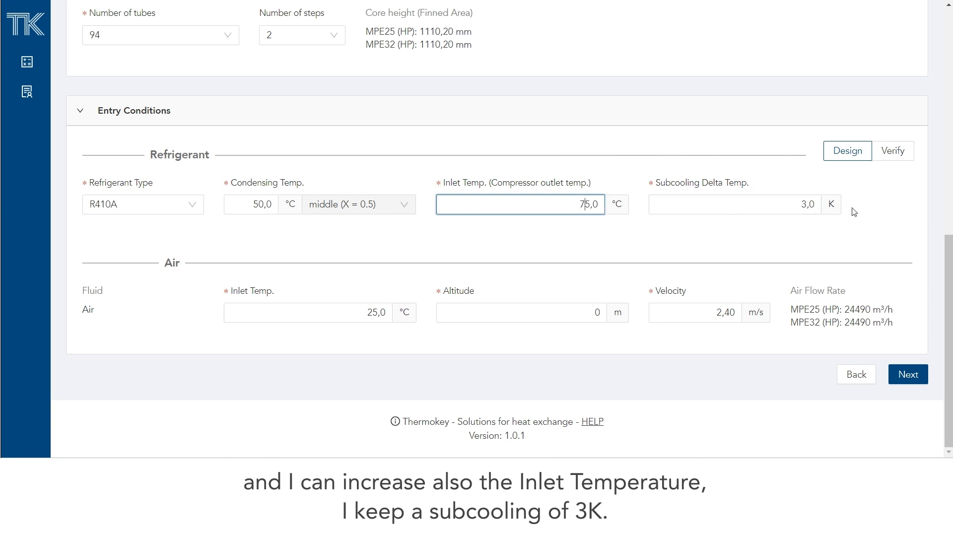
# Switch the refrigerant conditions to Verify mode to view its flow rate input, and return to Design mode.
pyautogui.moveTo(870, 154)
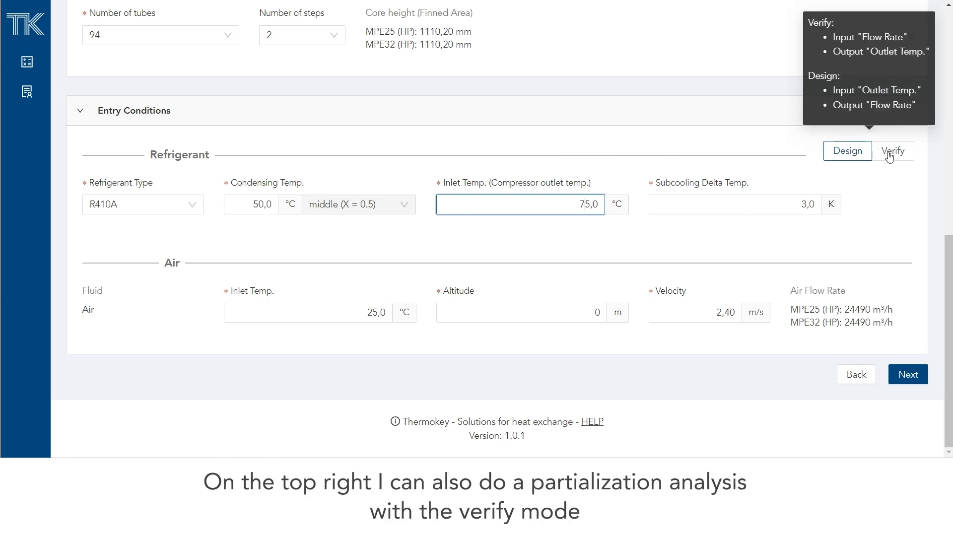
pyautogui.click(889, 153)
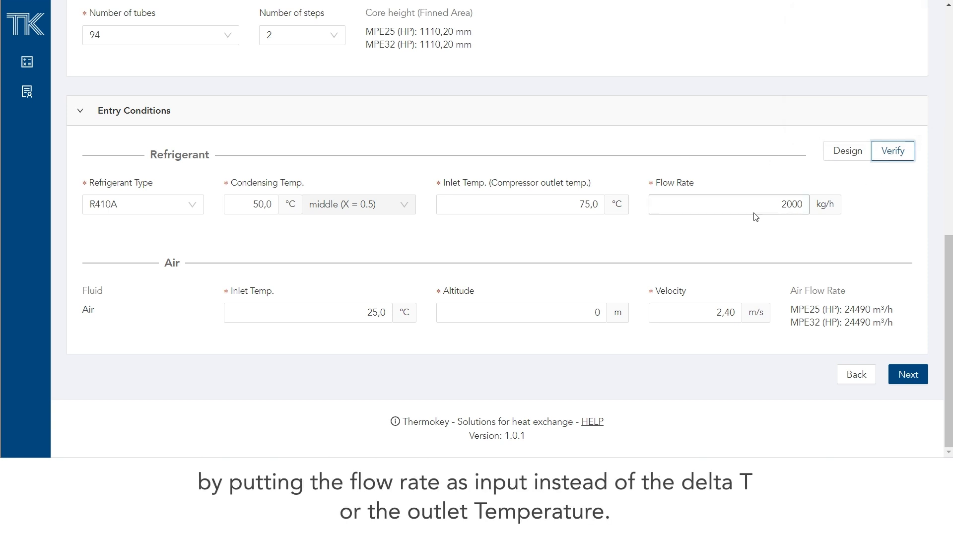
pyautogui.click(844, 154)
pyautogui.click(792, 204)
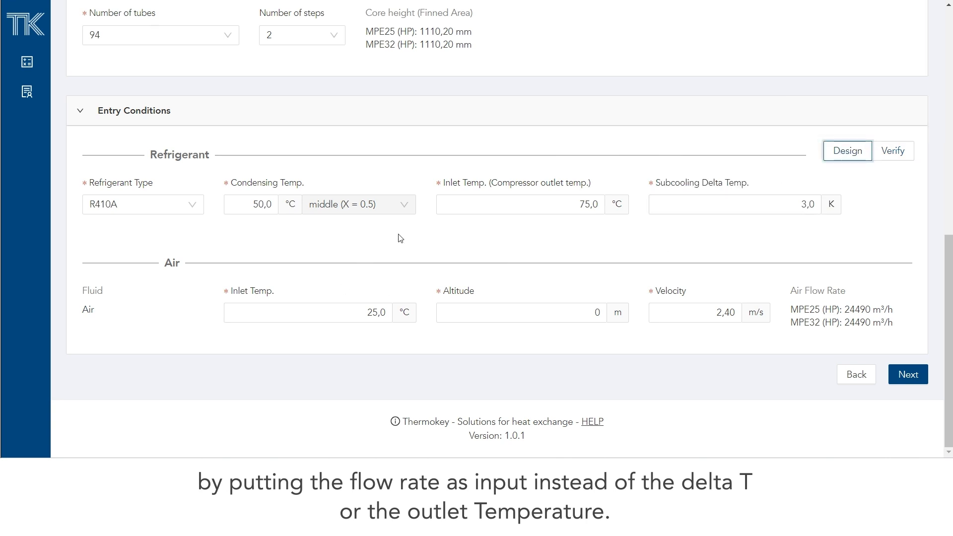
# Set the air inlet temperature to 35 °C.
pyautogui.moveTo(366, 313); pyautogui.dragTo(372, 312)
pyautogui.write('3')
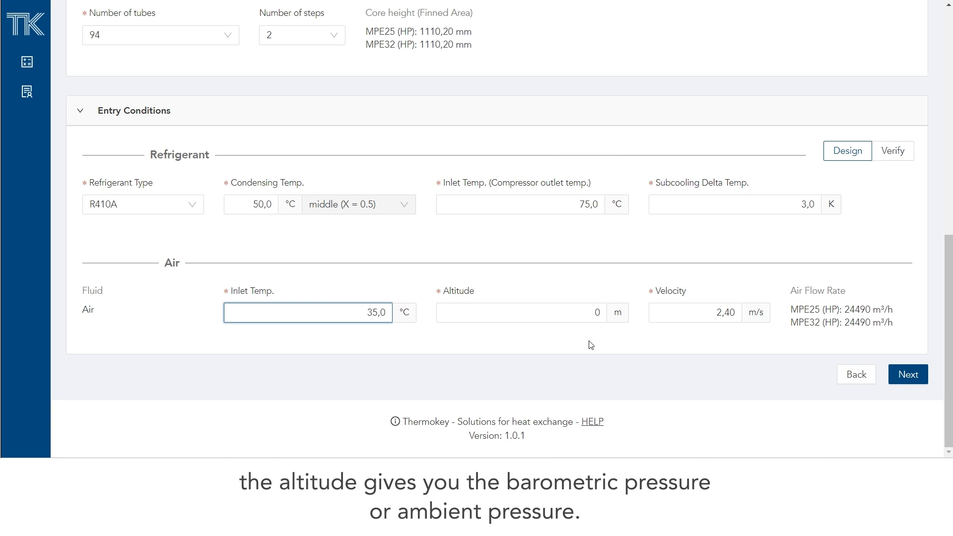
# Set the air velocity to 3.20 m/s and proceed to the model comparison for the two geometries.
pyautogui.click(718, 312)
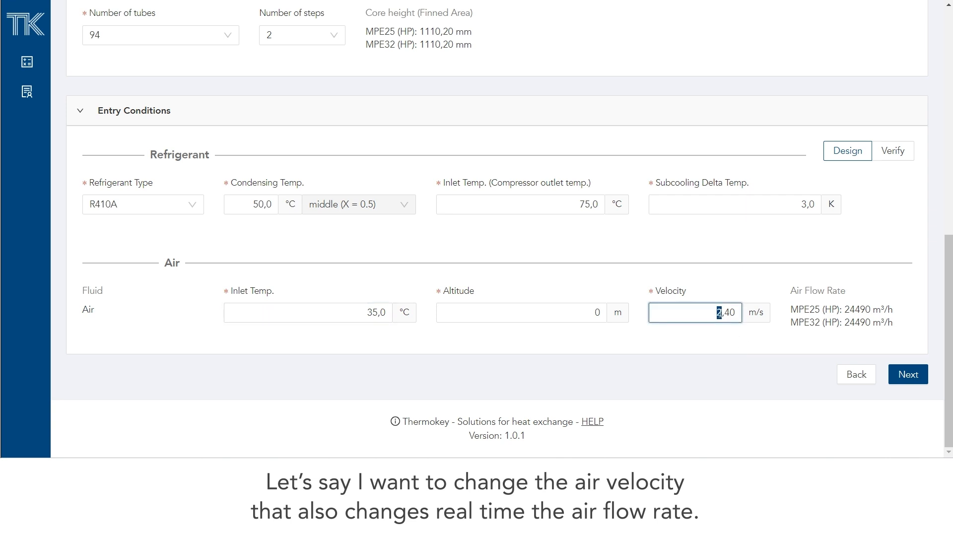
pyautogui.write('3')
pyautogui.moveTo(723, 312); pyautogui.dragTo(729, 312)
pyautogui.write('2')
pyautogui.click(750, 274)
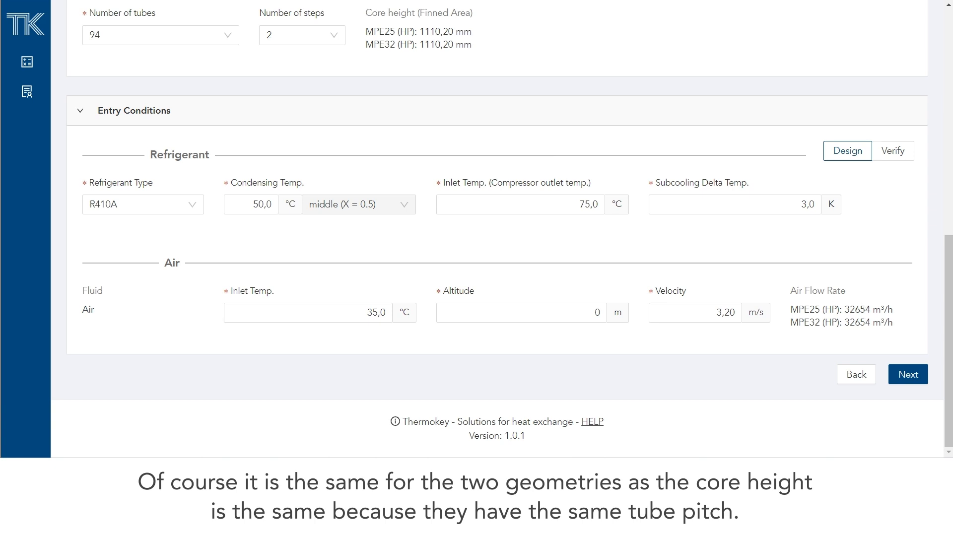
pyautogui.click(908, 375)
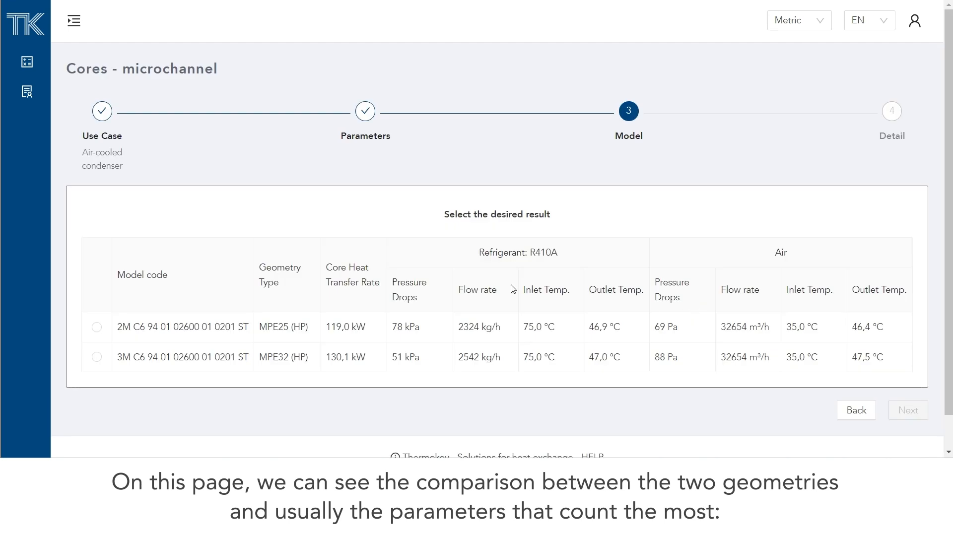
pyautogui.scroll(-1, 681, 256)
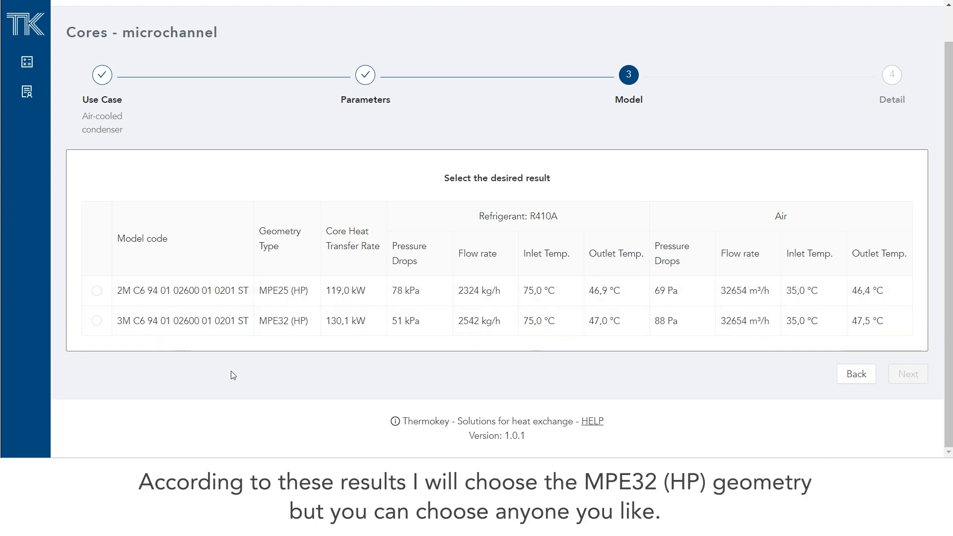
pyautogui.click(97, 321)
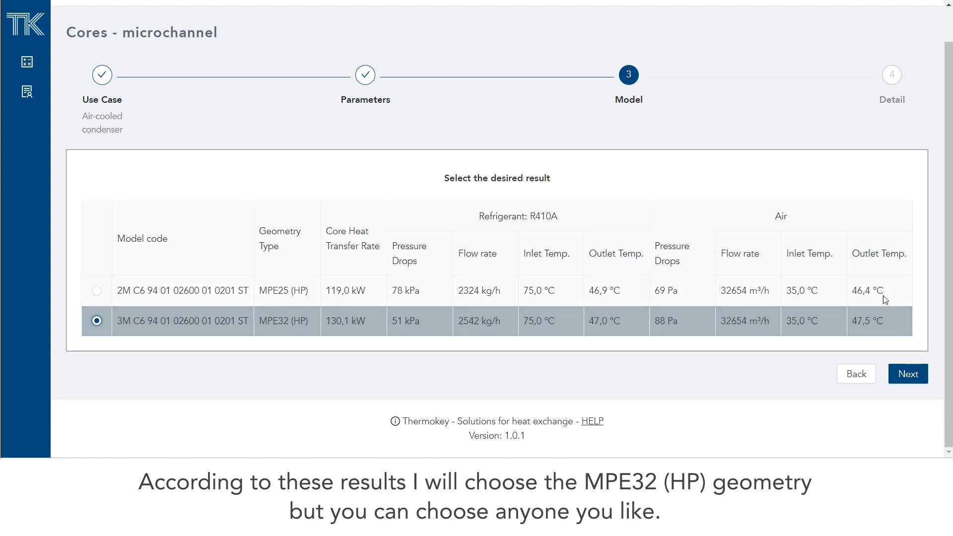
pyautogui.click(912, 382)
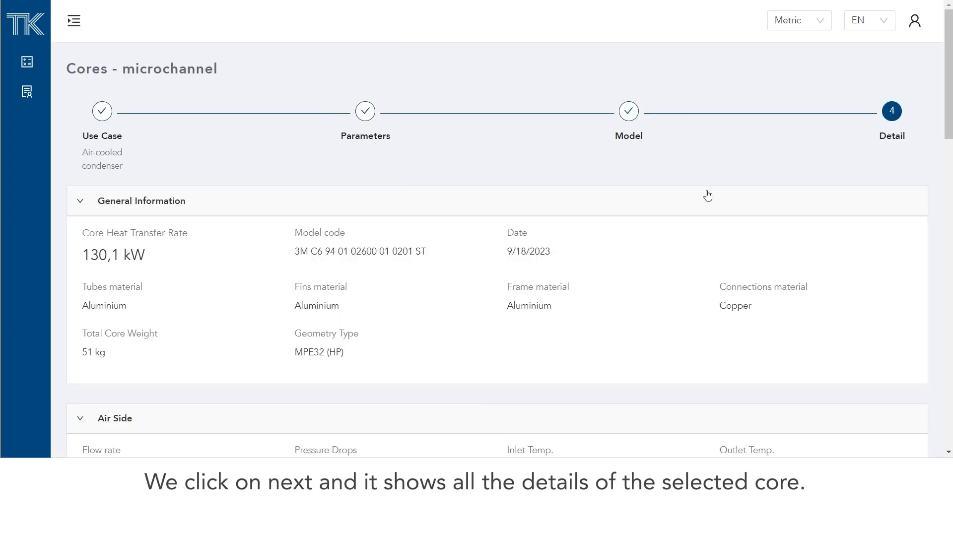
# Review the core's general information, air side and refrigerant side results, and the geometric details with the measures table.
pyautogui.scroll(-1, 707, 195)
pyautogui.scroll(-1, 708, 194)
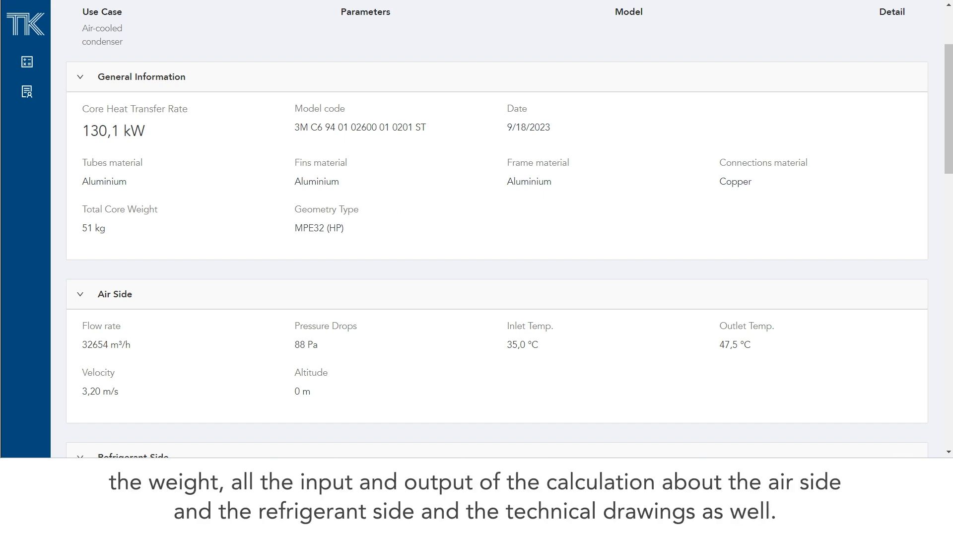
pyautogui.scroll(-4, 680, 187)
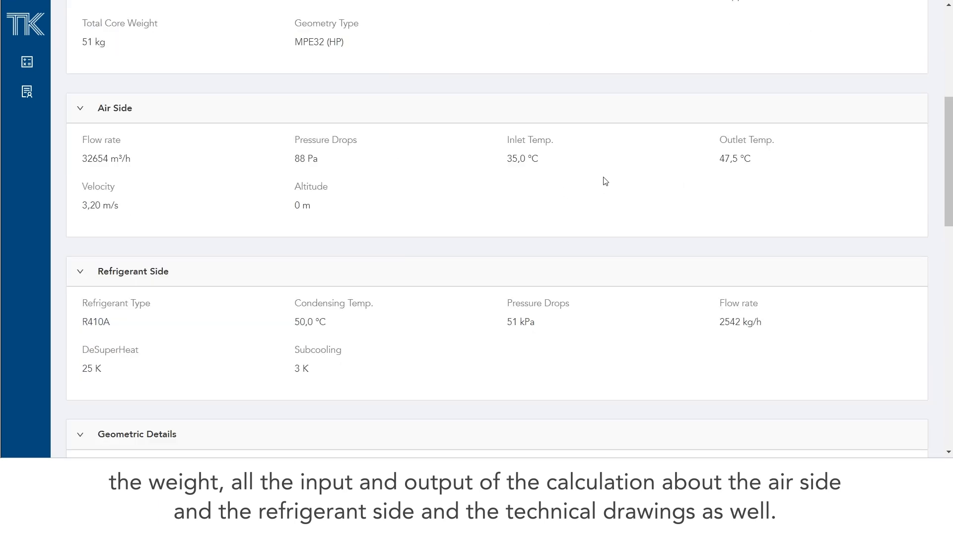
pyautogui.scroll(-1, 605, 180)
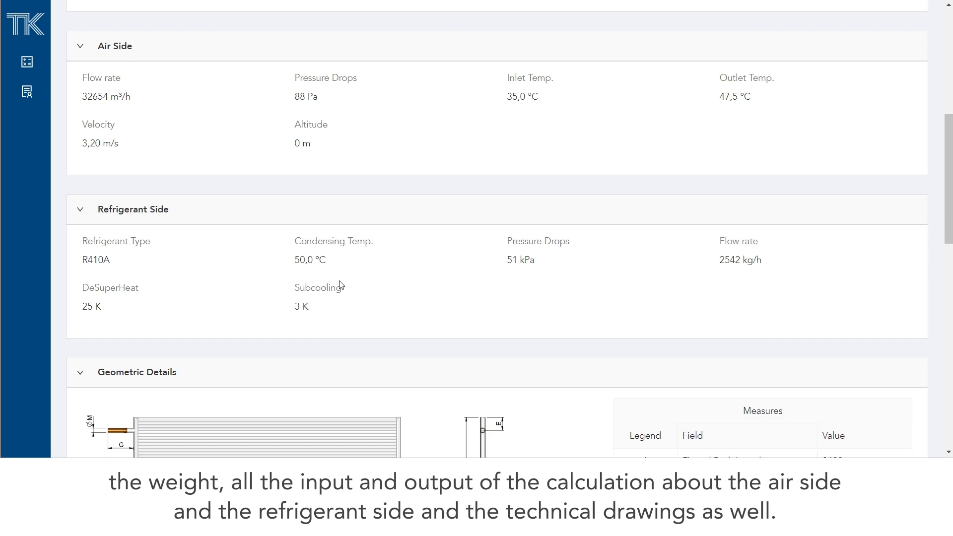
pyautogui.scroll(-2, 693, 263)
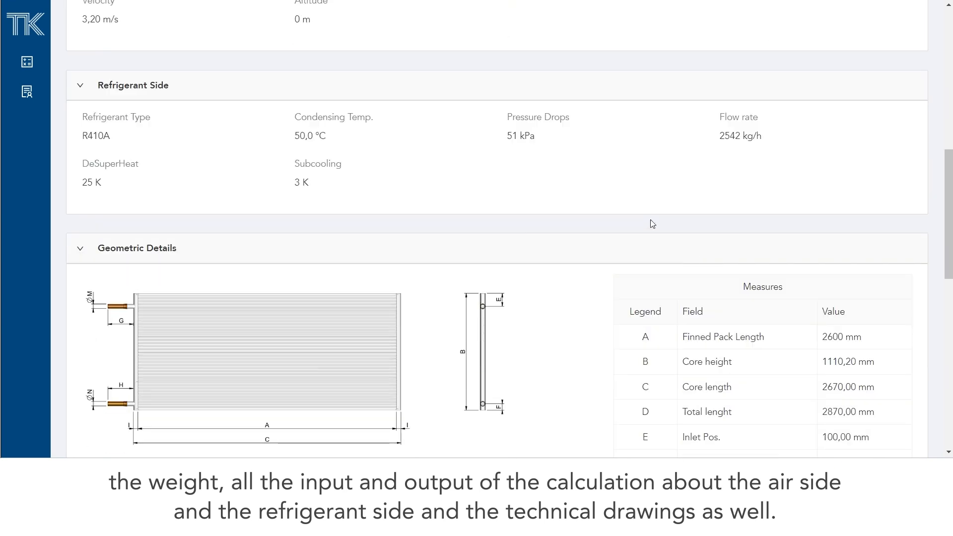
pyautogui.scroll(-2, 557, 202)
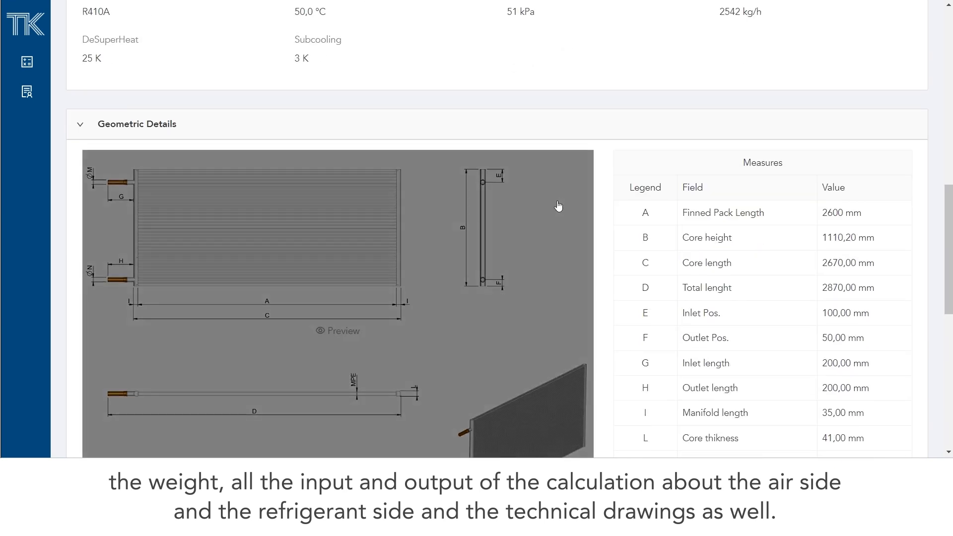
pyautogui.scroll(-2, 557, 203)
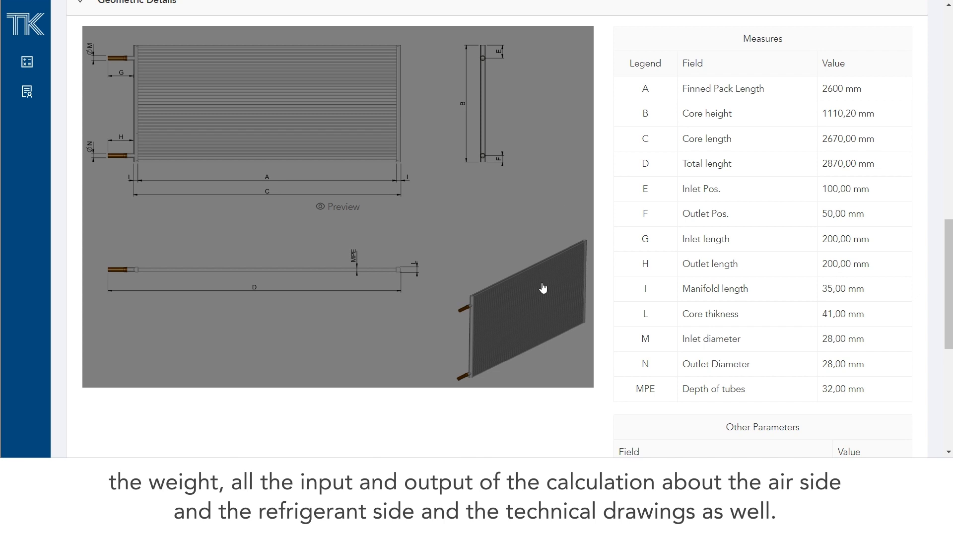
# Open the technical drawing's preview, zoom in and out and move the image, and close the preview.
pyautogui.click(336, 208)
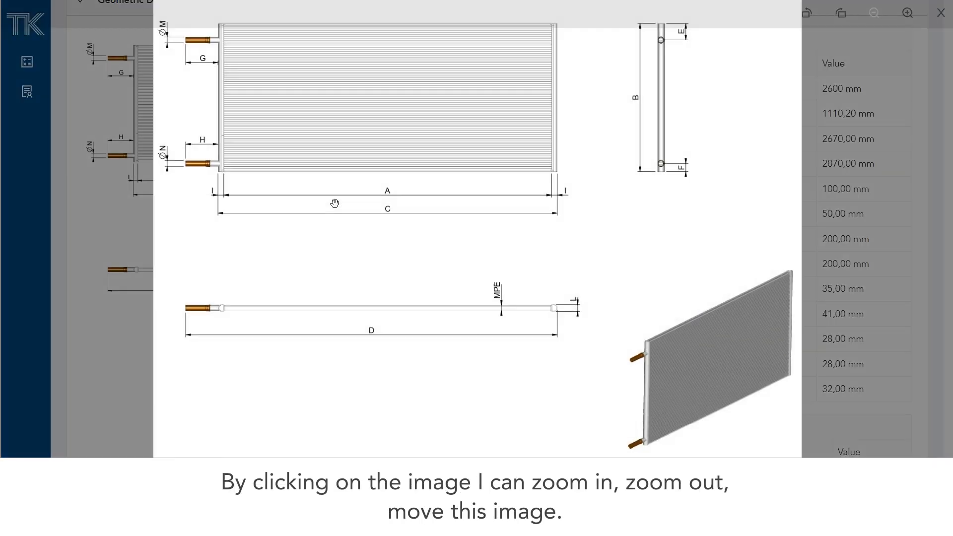
pyautogui.scroll(3, 339, 210)
pyautogui.scroll(-3, 343, 213)
pyautogui.moveTo(343, 213)
pyautogui.mouseDown()
pyautogui.moveTo(313, 238)
pyautogui.moveTo(467, 154)
pyautogui.moveTo(434, 189)
pyautogui.mouseUp()
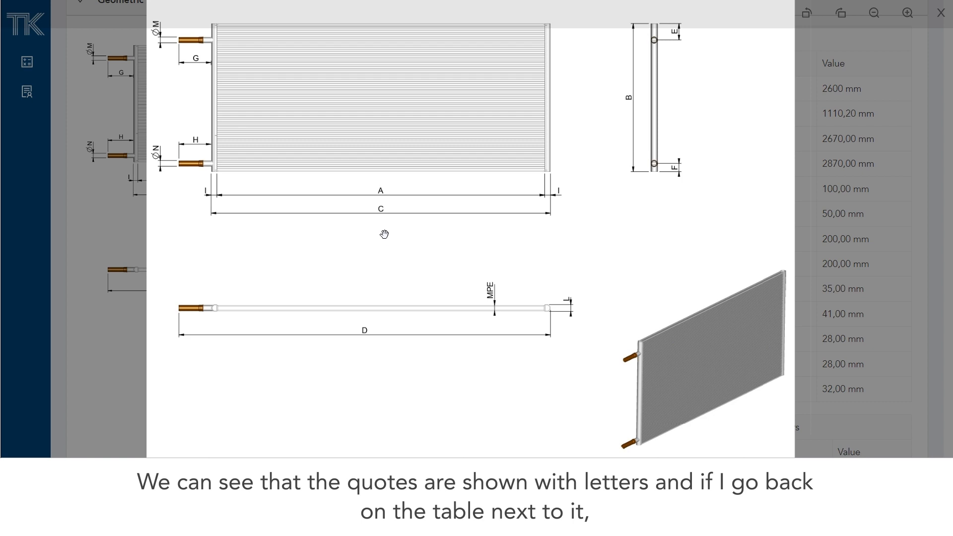
pyautogui.click(100, 223)
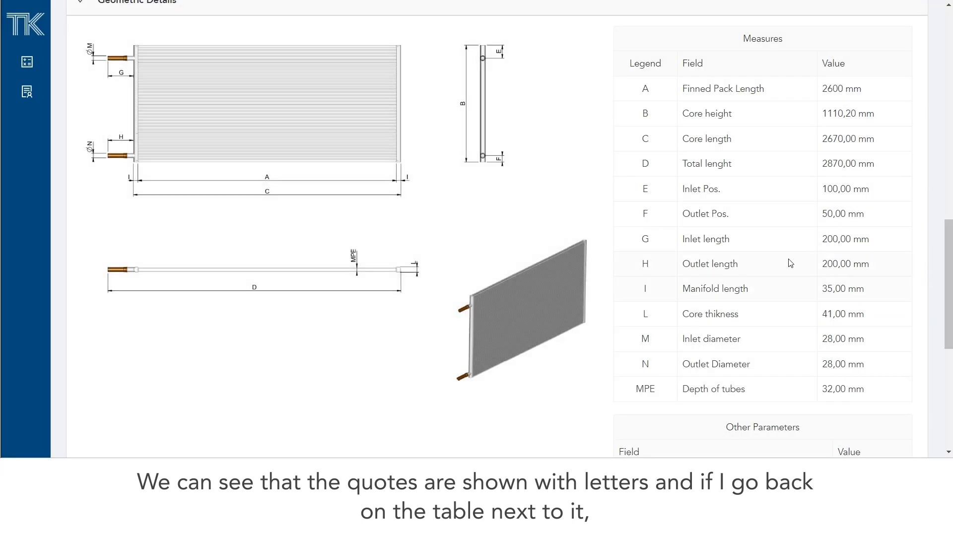